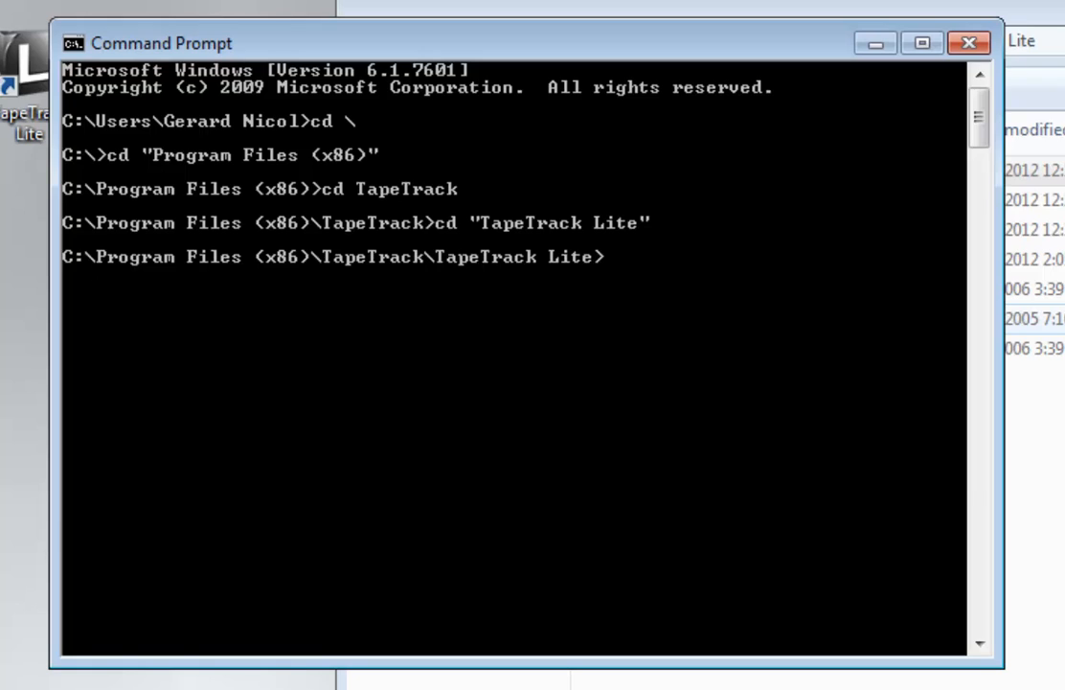
Run TMSS10Ping against localhost from the TapeTrack Lite folder and close the command window
text(TMSS10Pi)
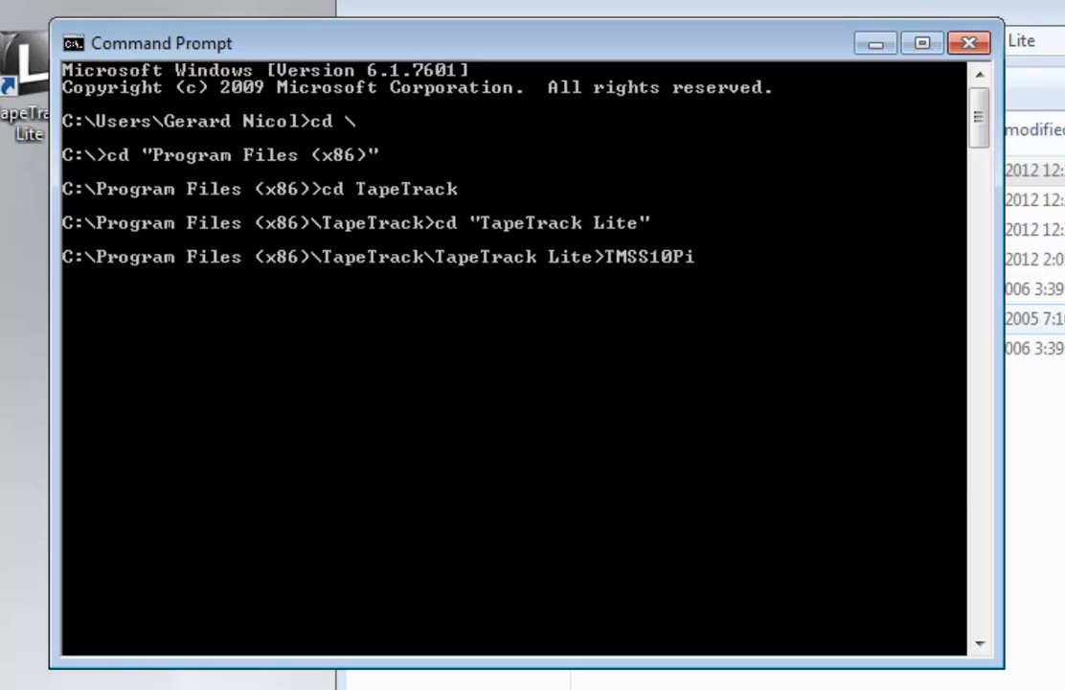
text(ng locan)
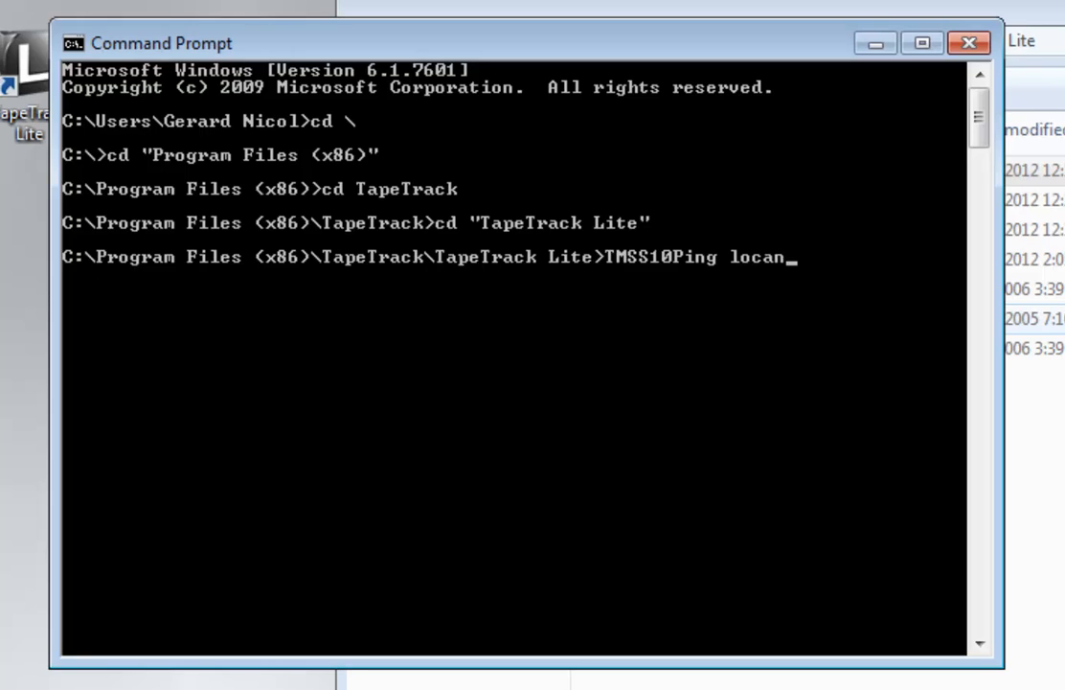
key(BackSpace)
text(lk)
key(BackSpace)
text(host)
key(Return)
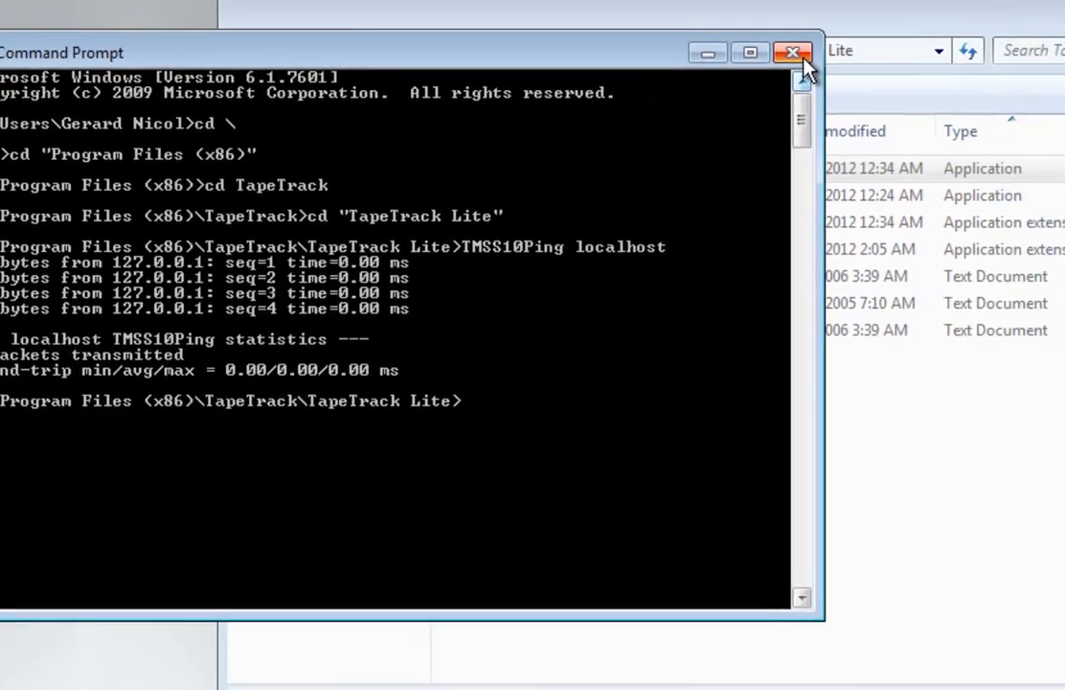
click(970, 43)
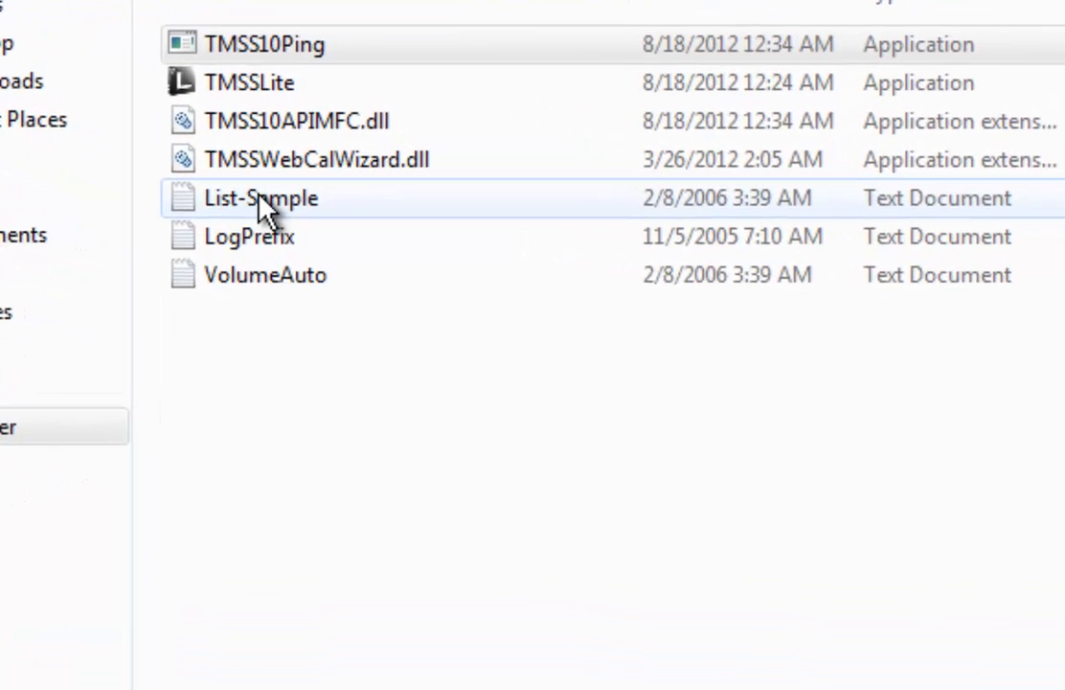
Rename the List-Sample text file as List-Monday
click(319, 261)
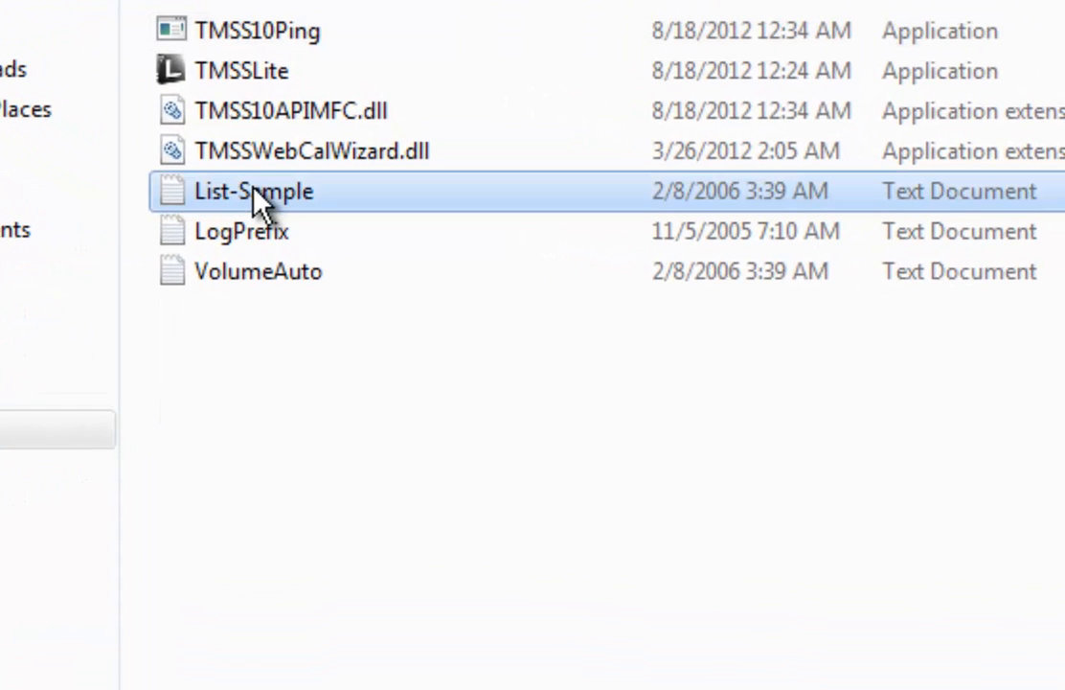
click(248, 191)
drag(240, 195, 477, 168)
key(BackSpace)
key(BackSpace)
key(BackSpace)
key(BackSpace)
key(BackSpace)
key(BackSpace)
text(List-Monda)
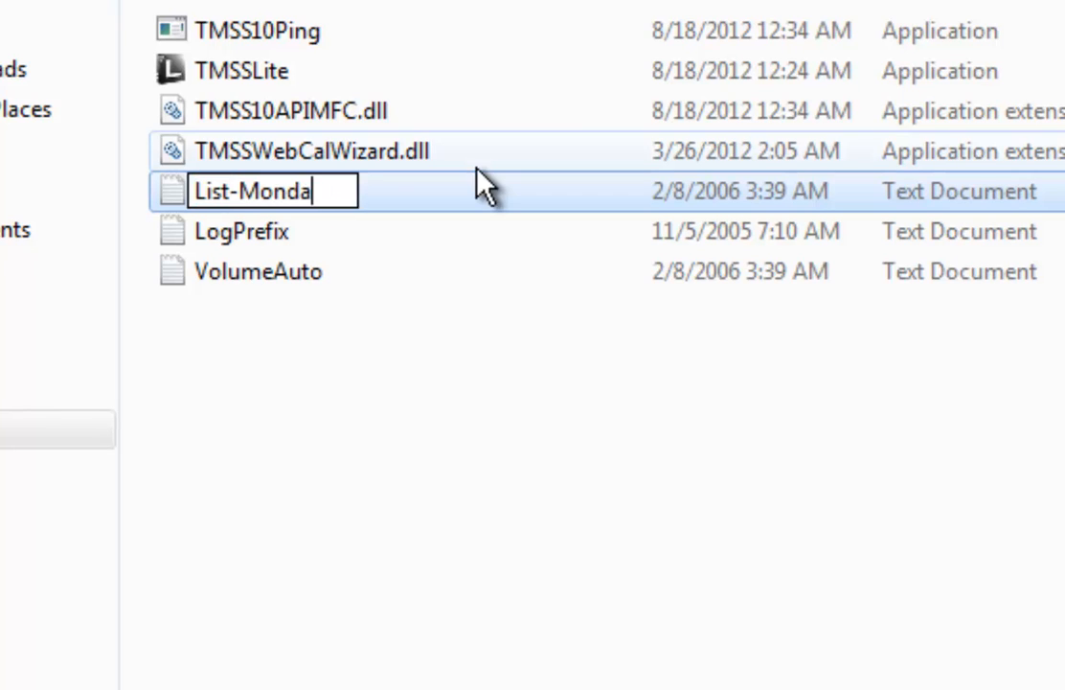
key(Return)
click(592, 601)
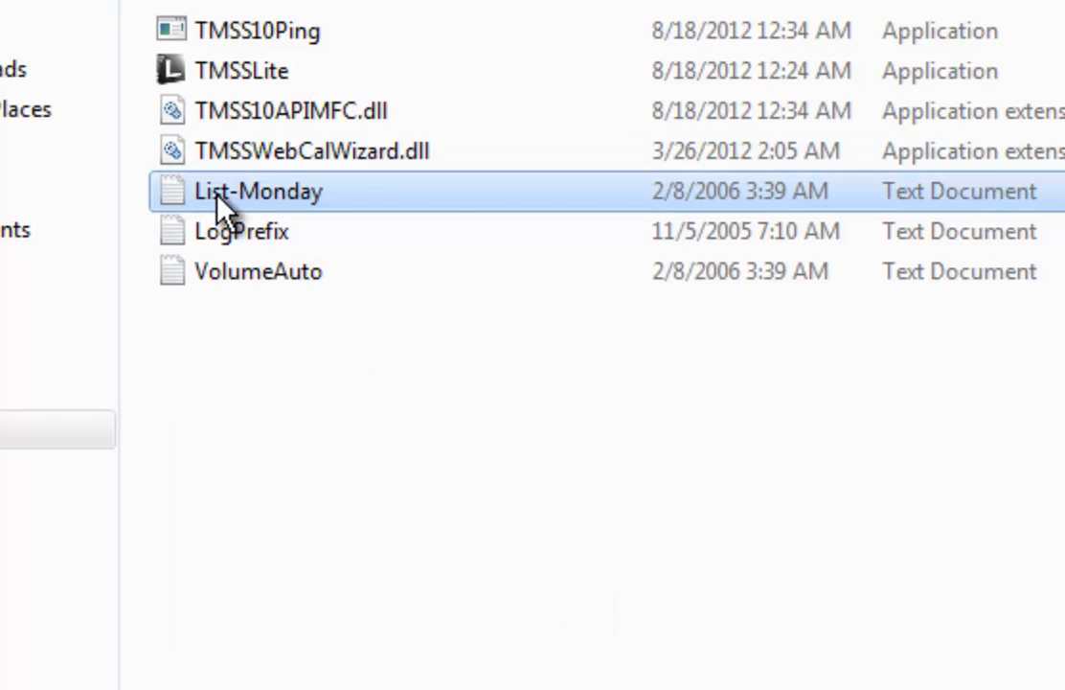
Duplicate List-Monday in the same folder and rename the copy as List-Tuesday
drag(230, 203, 270, 479)
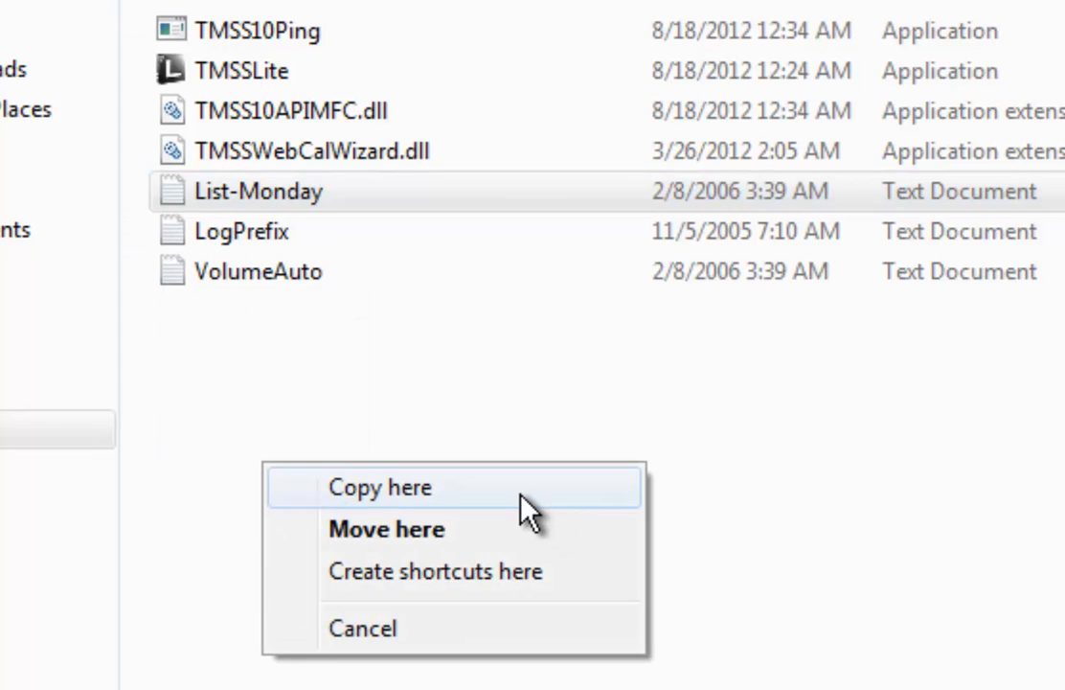
click(519, 491)
click(629, 592)
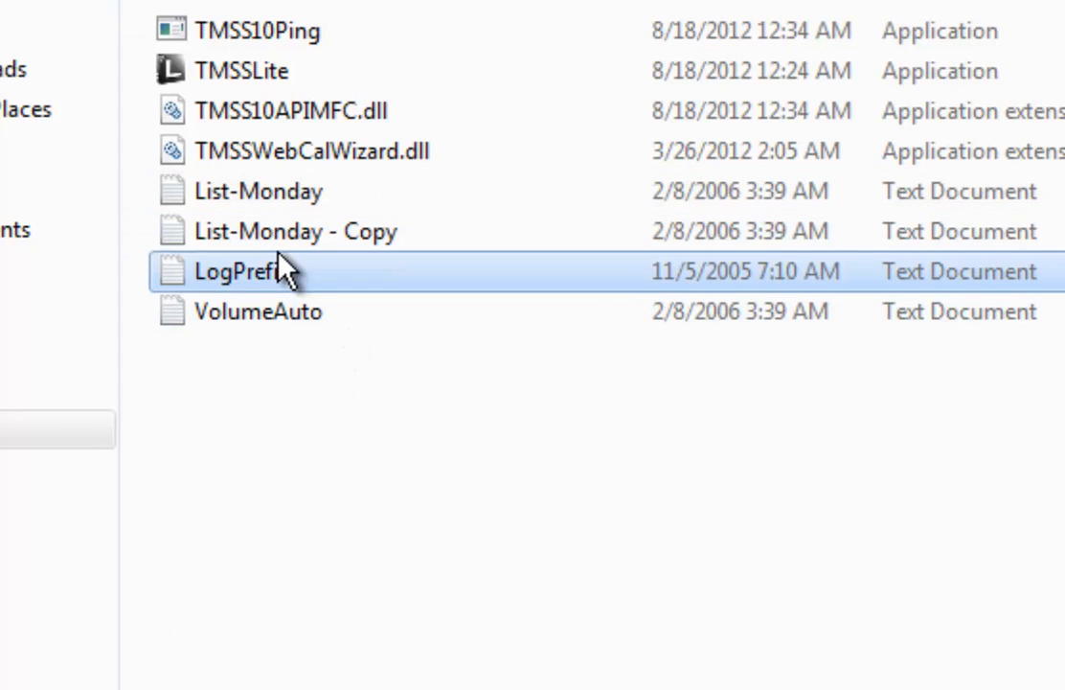
click(247, 235)
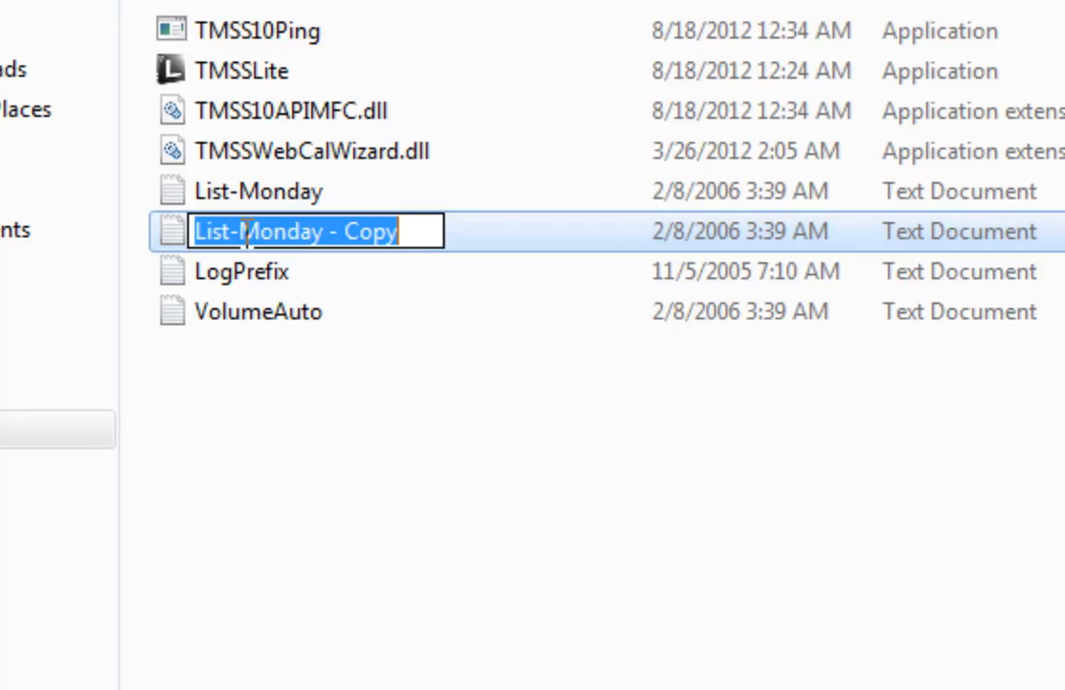
drag(239, 231, 602, 231)
text(Tuesday)
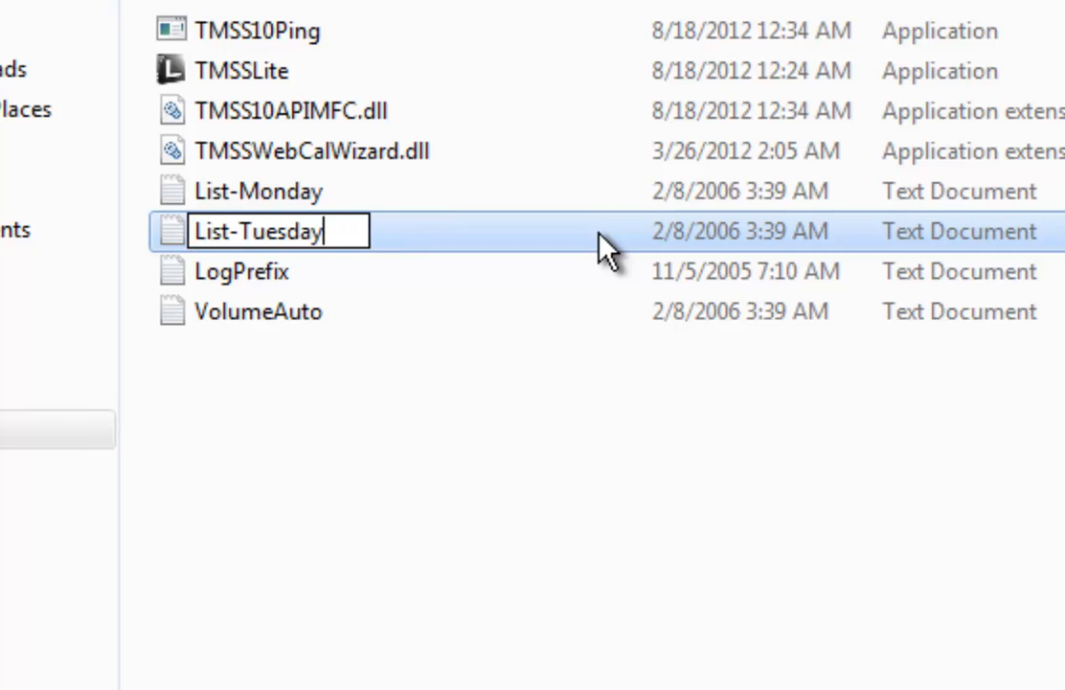
key(Return)
Review the contents of the List-Monday, List-Tuesday and LogPrefix text files
key(Return)
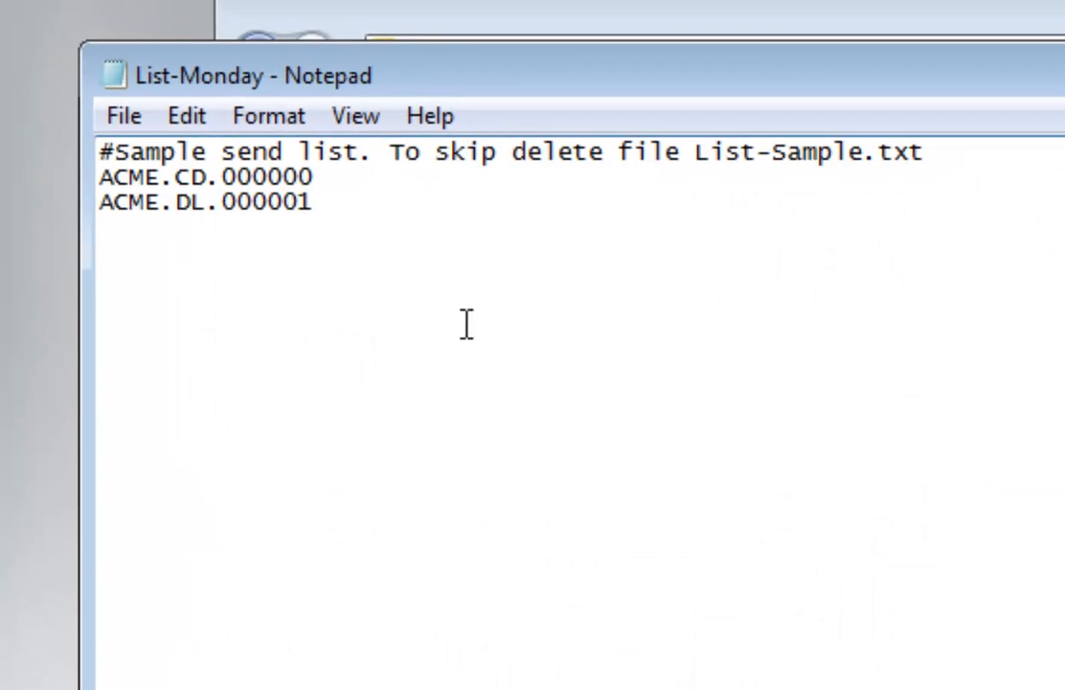
drag(114, 149, 975, 132)
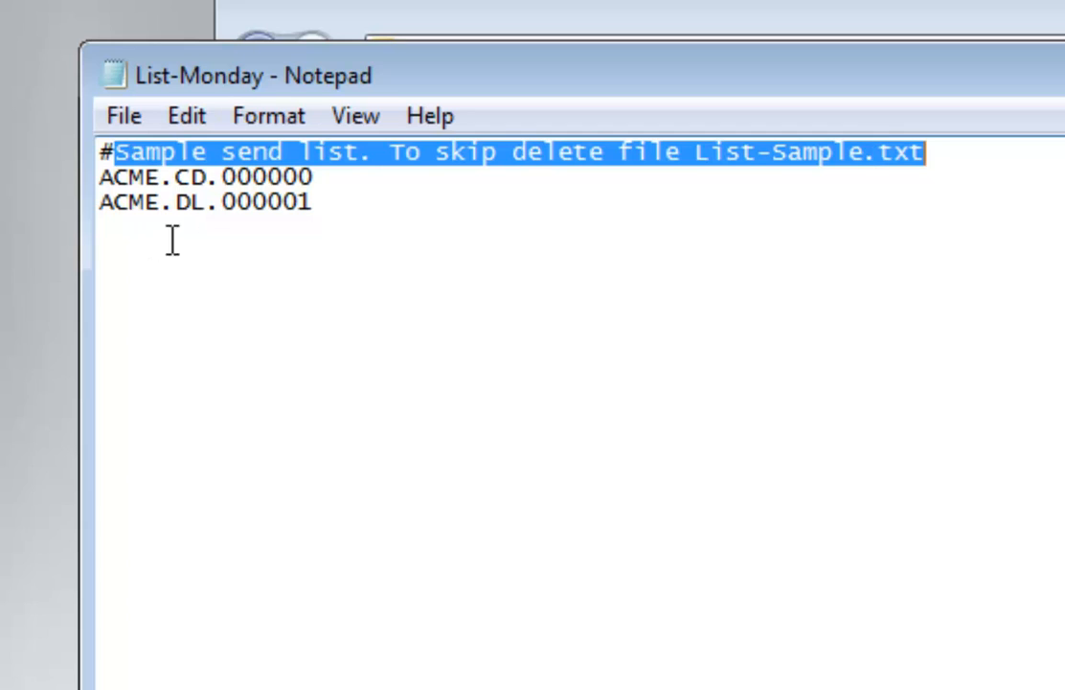
key(alt+F4)
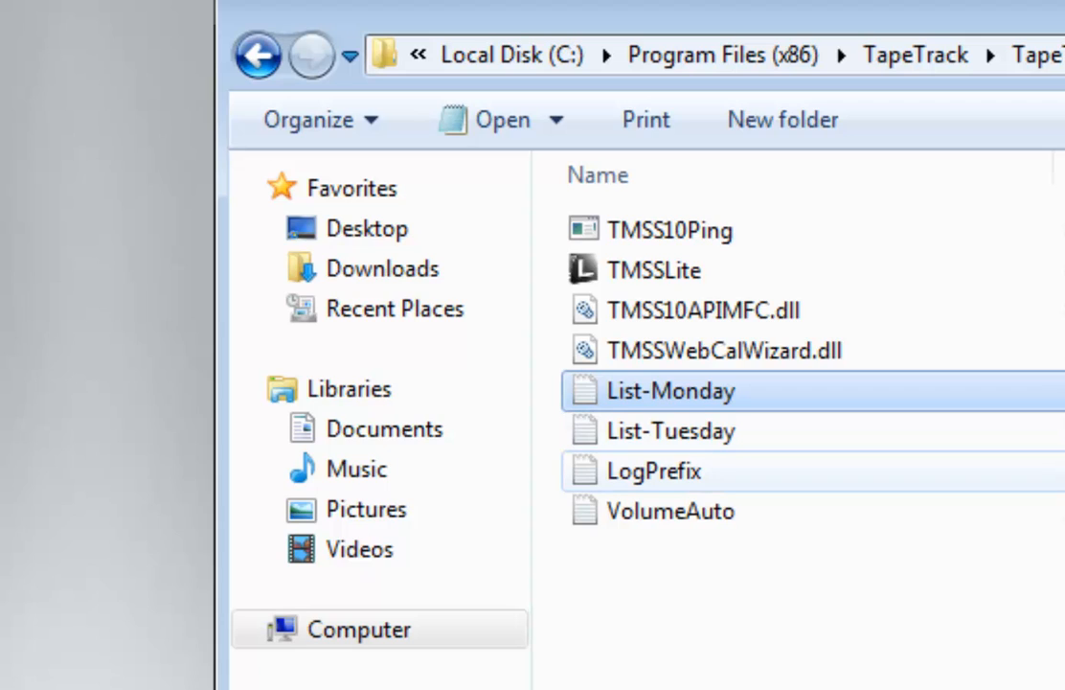
double_click(659, 431)
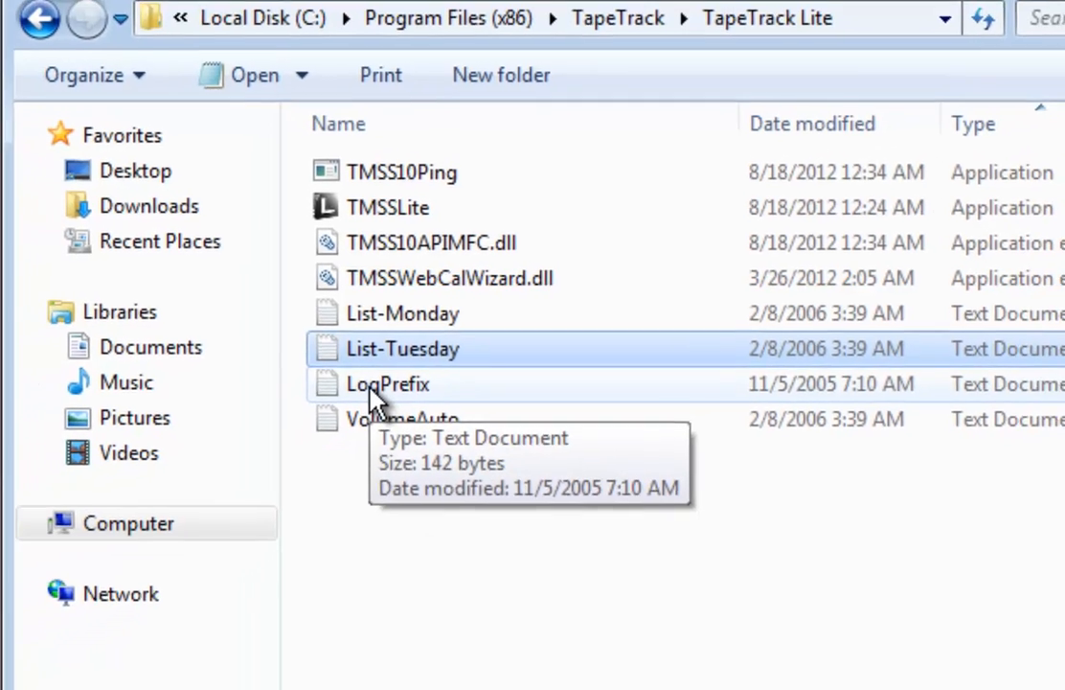
double_click(332, 414)
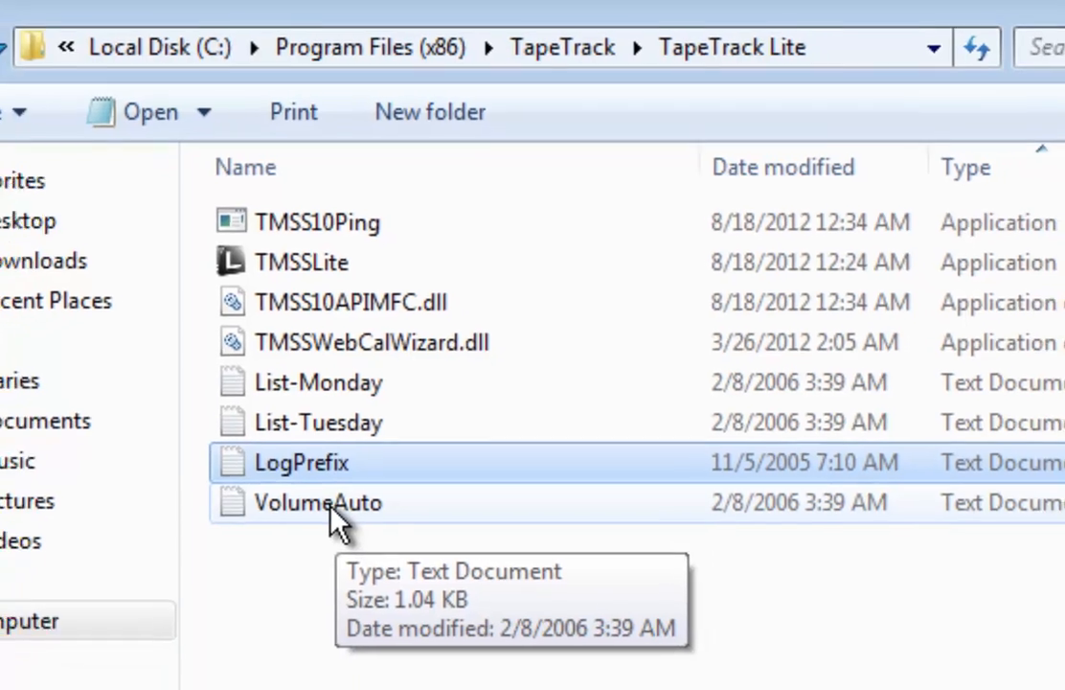
Open the VolumeAuto text file and add the rule "*.*.*MON,*+7,Monday's Backup" below the comment block
double_click(317, 536)
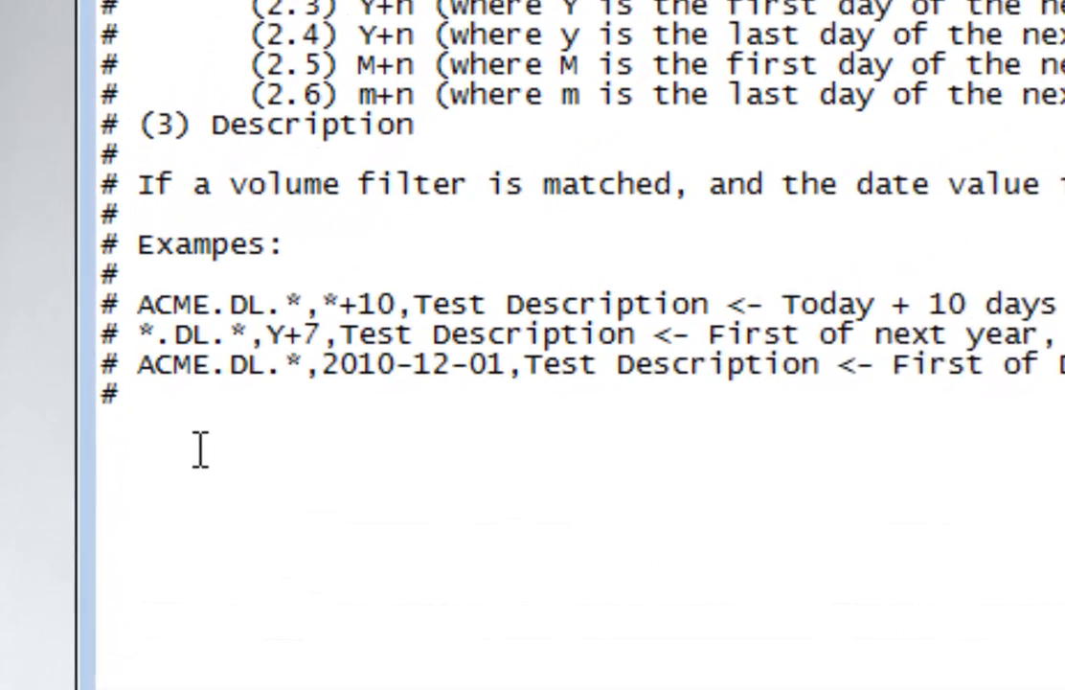
click(498, 441)
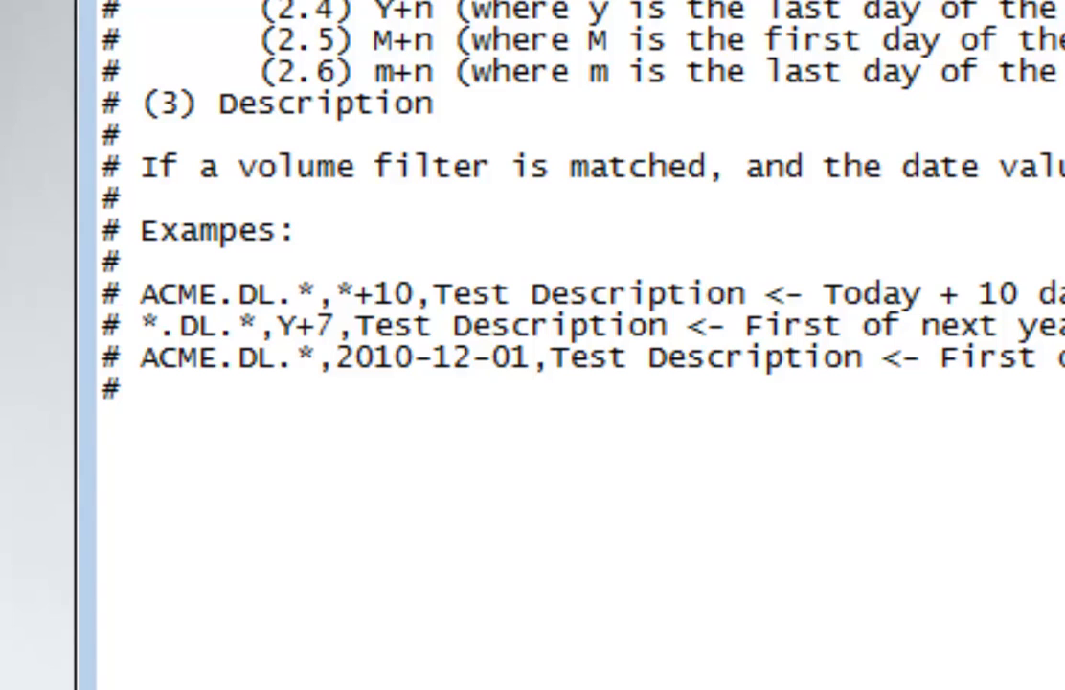
text(*.*.*MON)
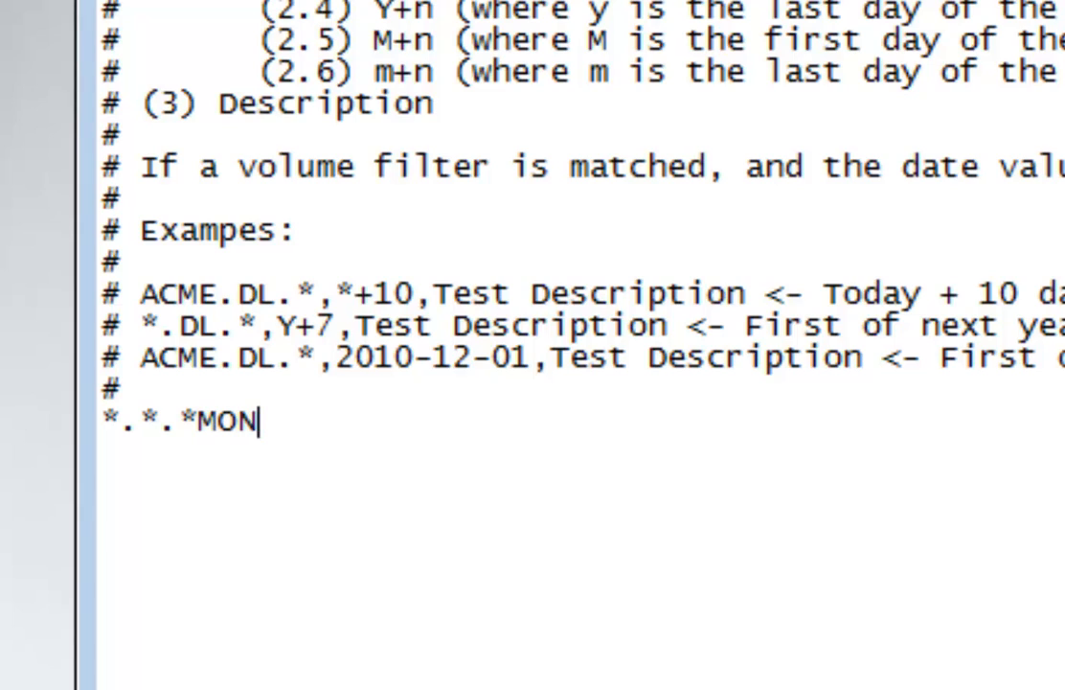
text(,*+7)
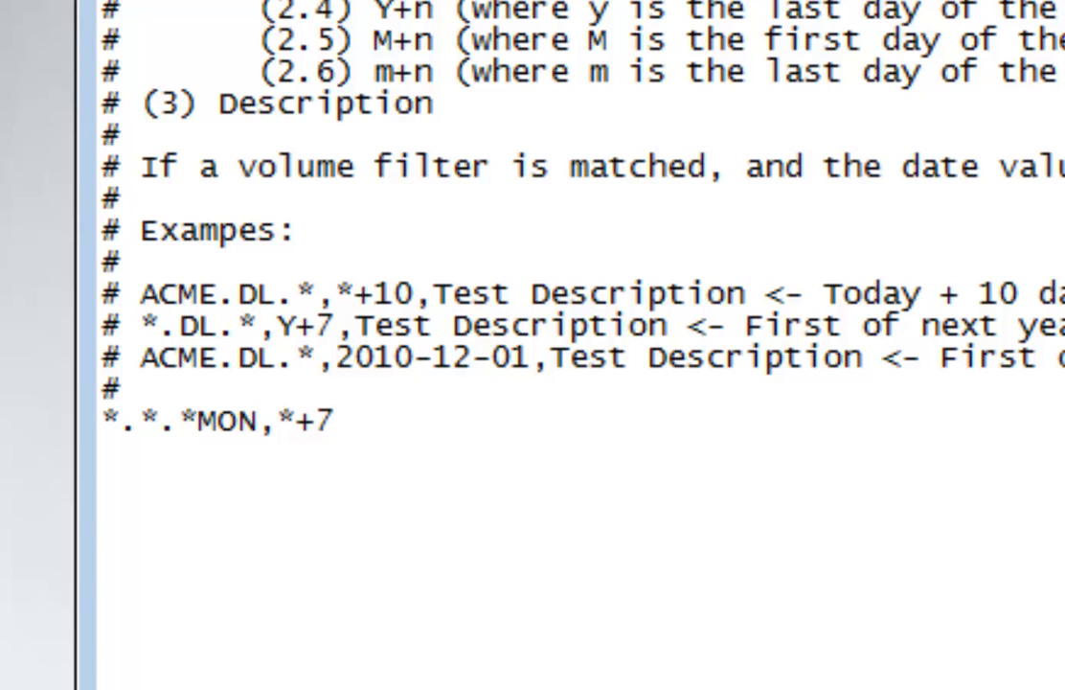
text(,Mo)
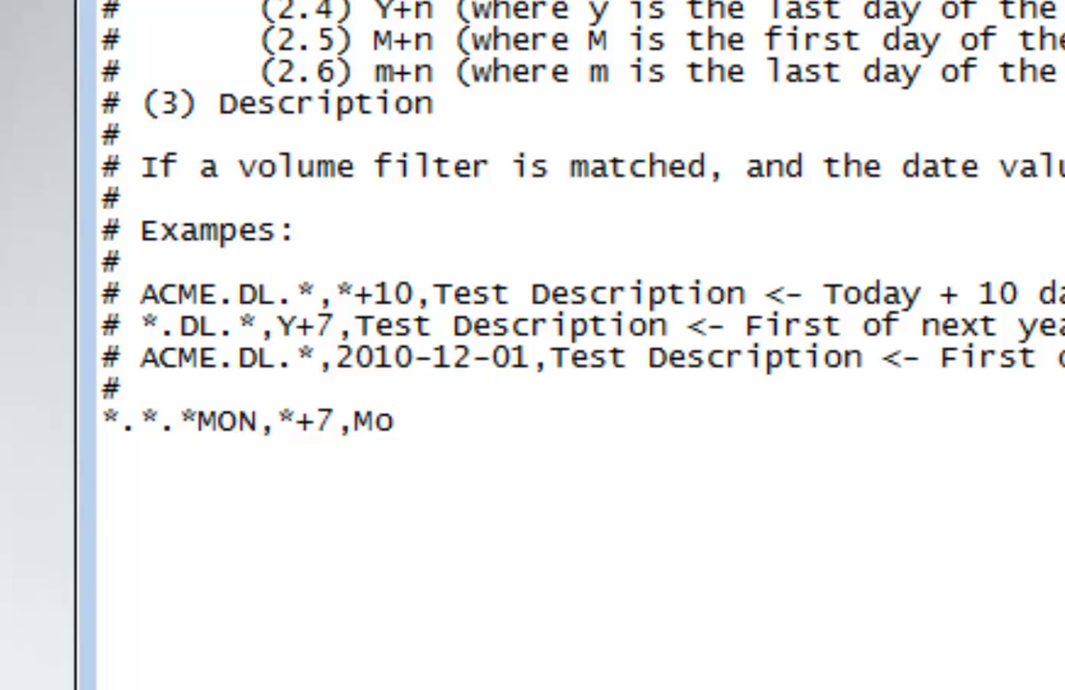
text(nday's )
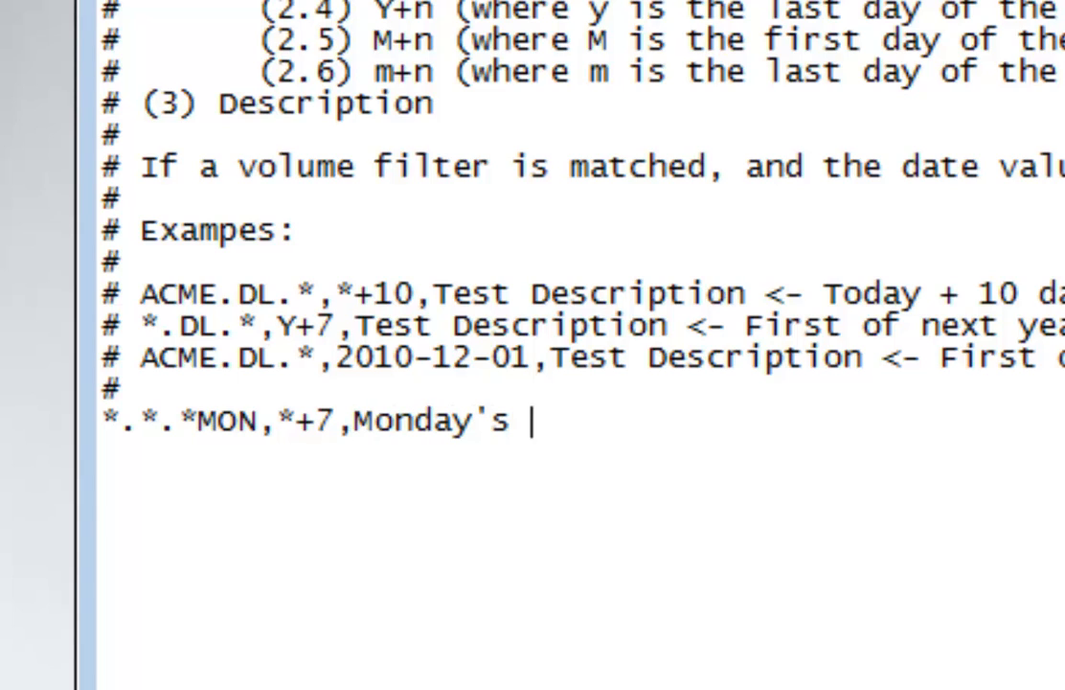
text(Backup)
key(Return)
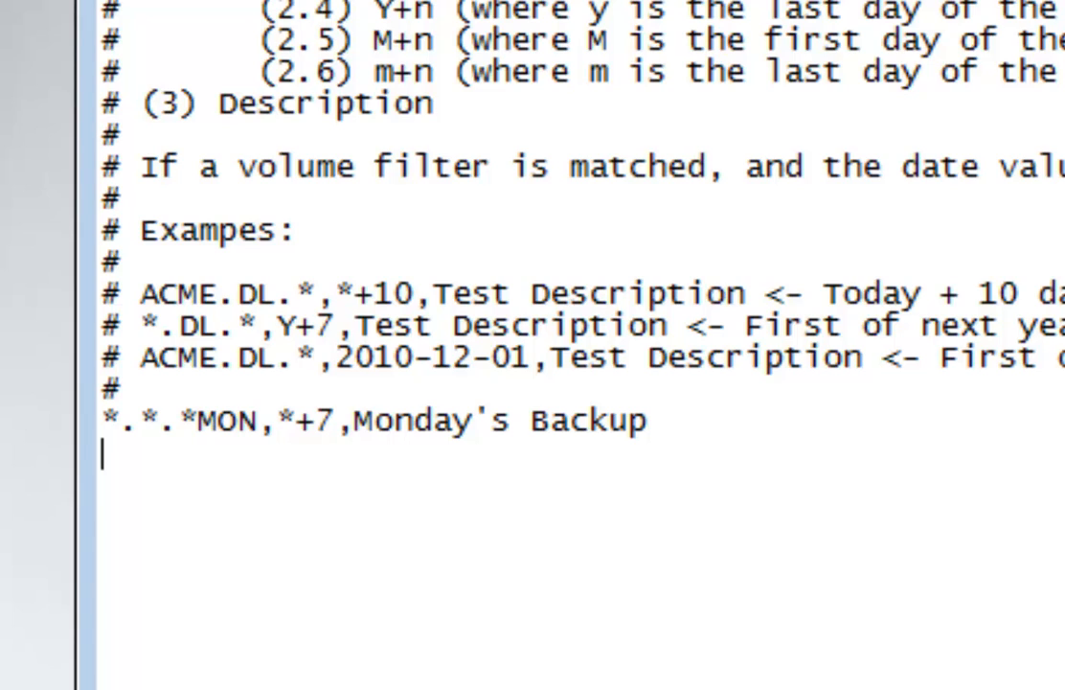
Add the rule "*.*.*YEAR,M+7,Yealy Backup" below the Monday rule in VolumeAuto
text(*.*)
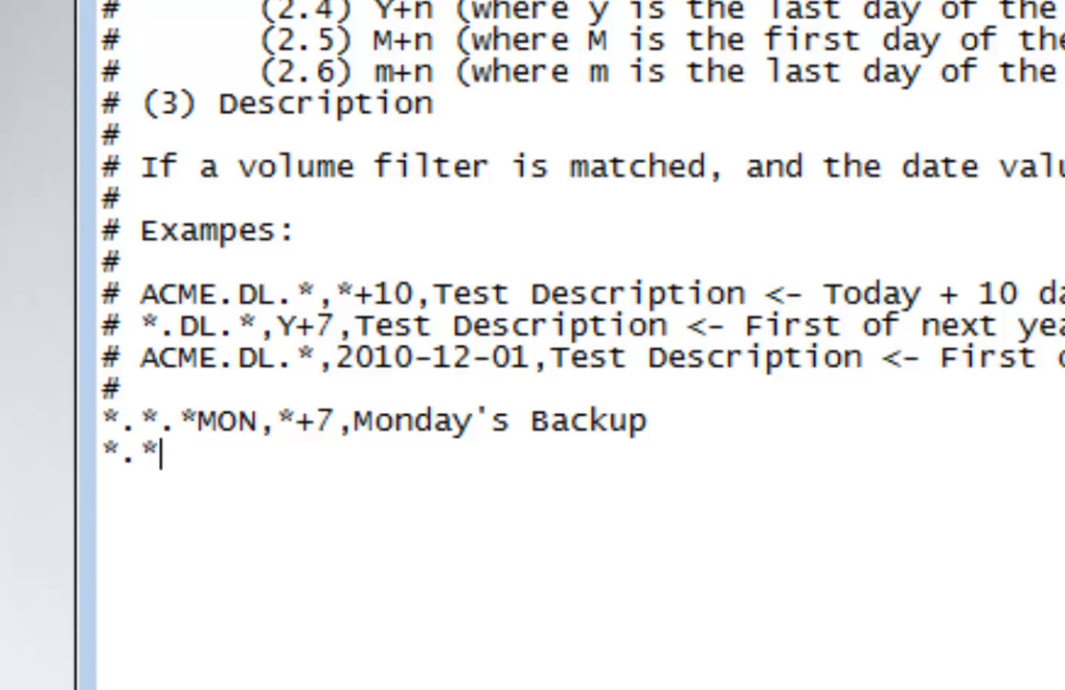
text(.*YEAR,)
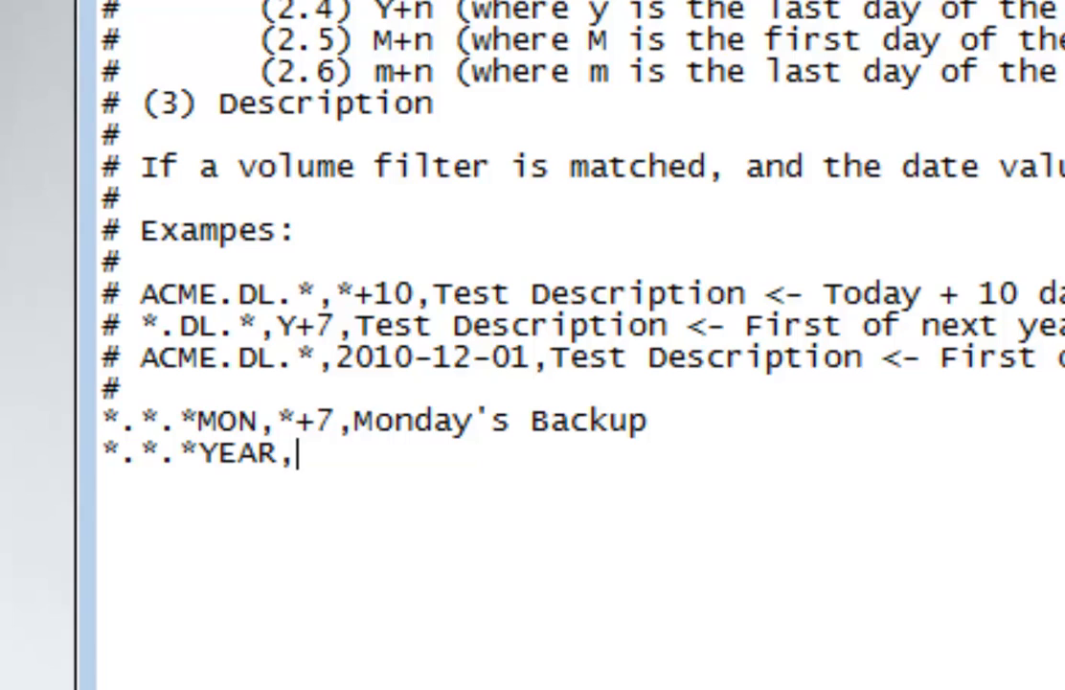
text(M+7)
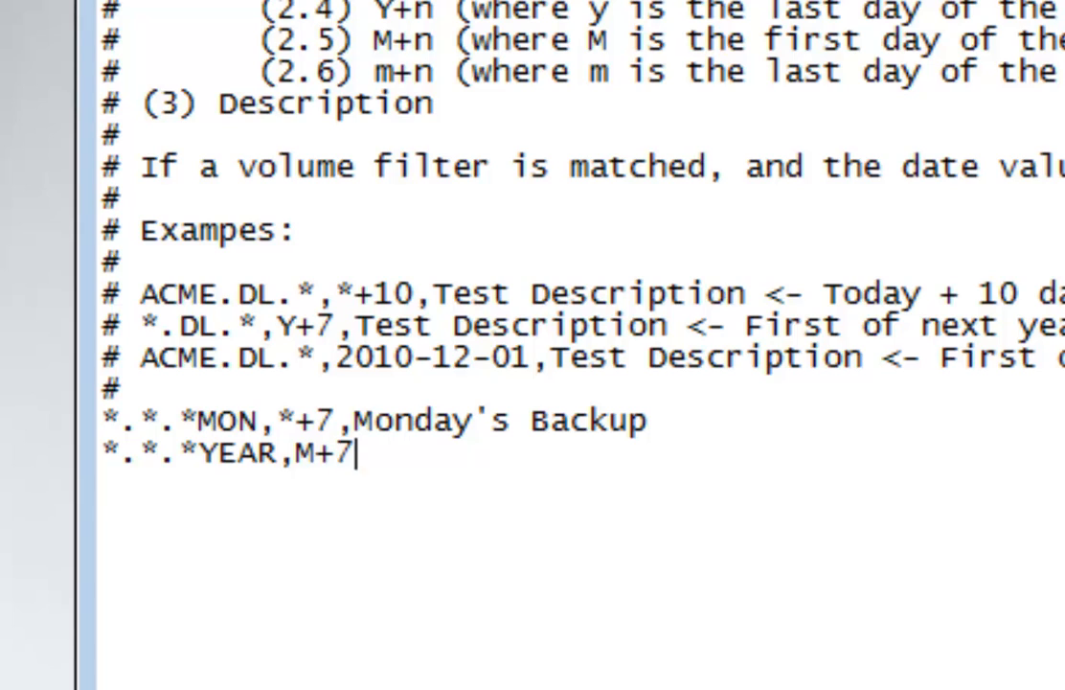
text(,Yea)
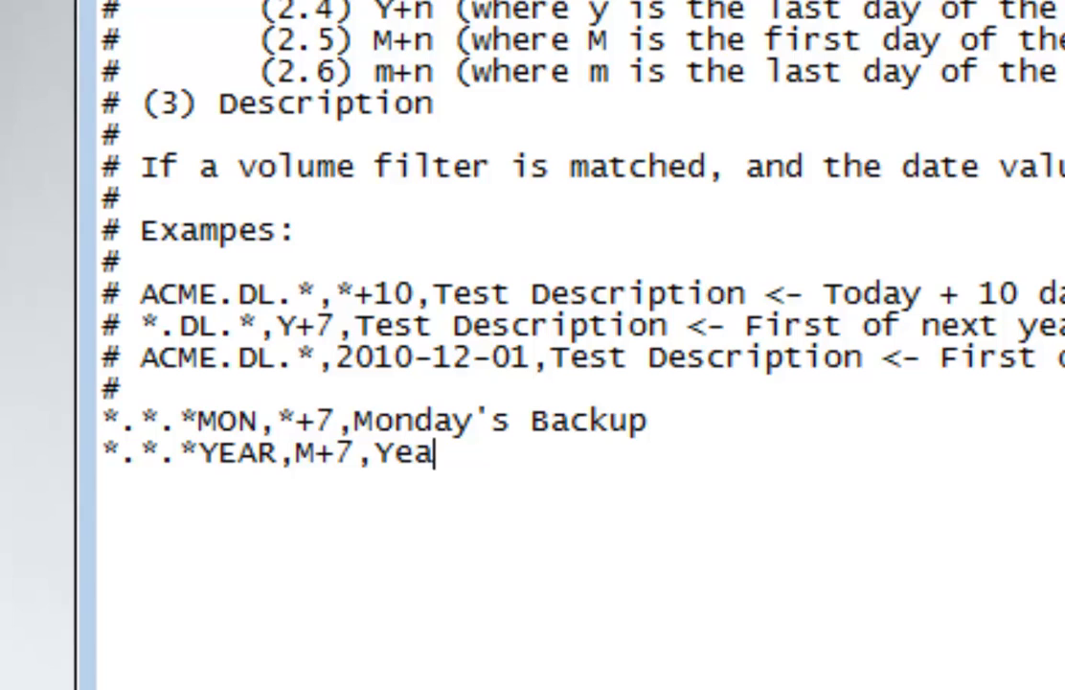
text(ly Backup)
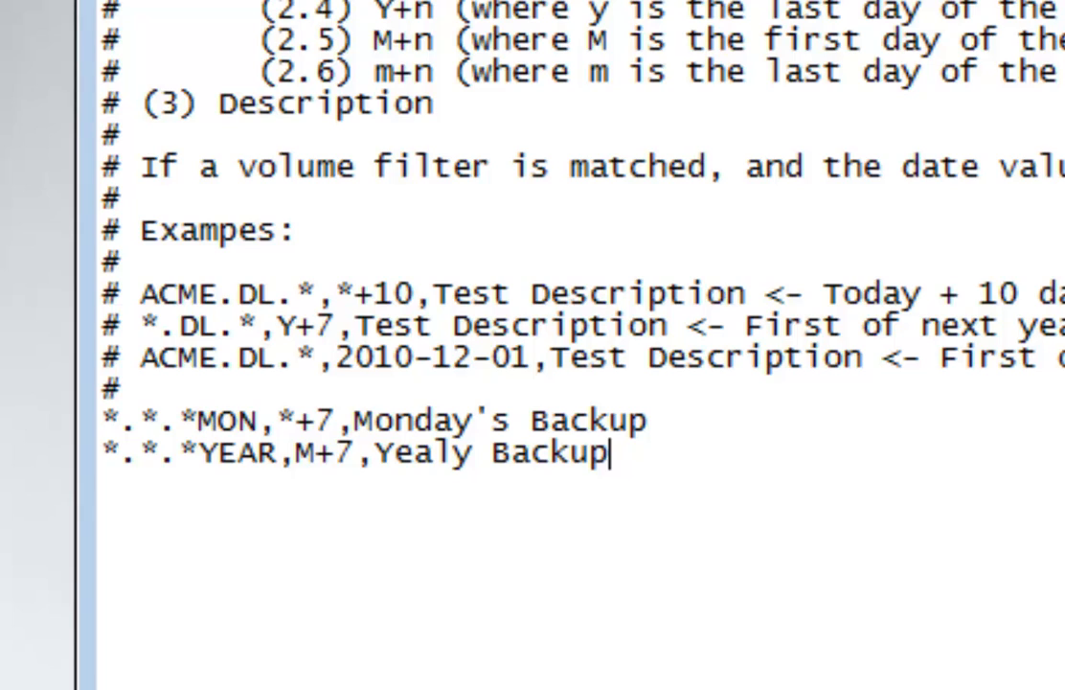
key(Up)
key(Down)
key(Return)
Add the catch-all rule "*.*.*,*+20,All other backups" as the last line of VolumeAuto
text(*.*.,)
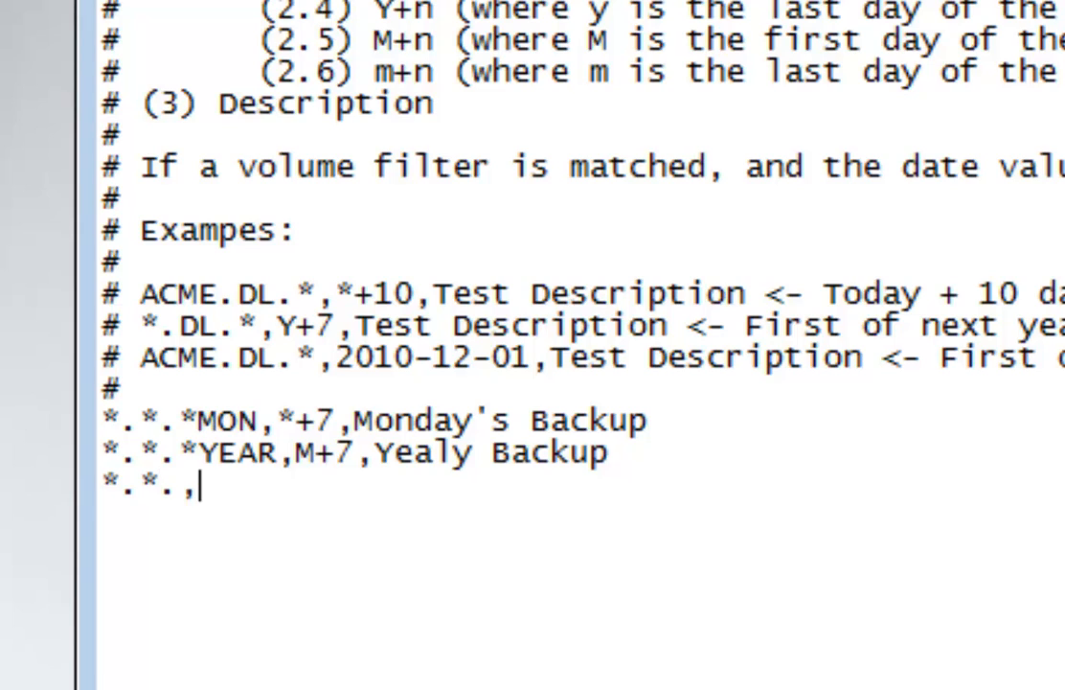
key(BackSpace)
text(()
key(BackSpace)
text(*,*+)
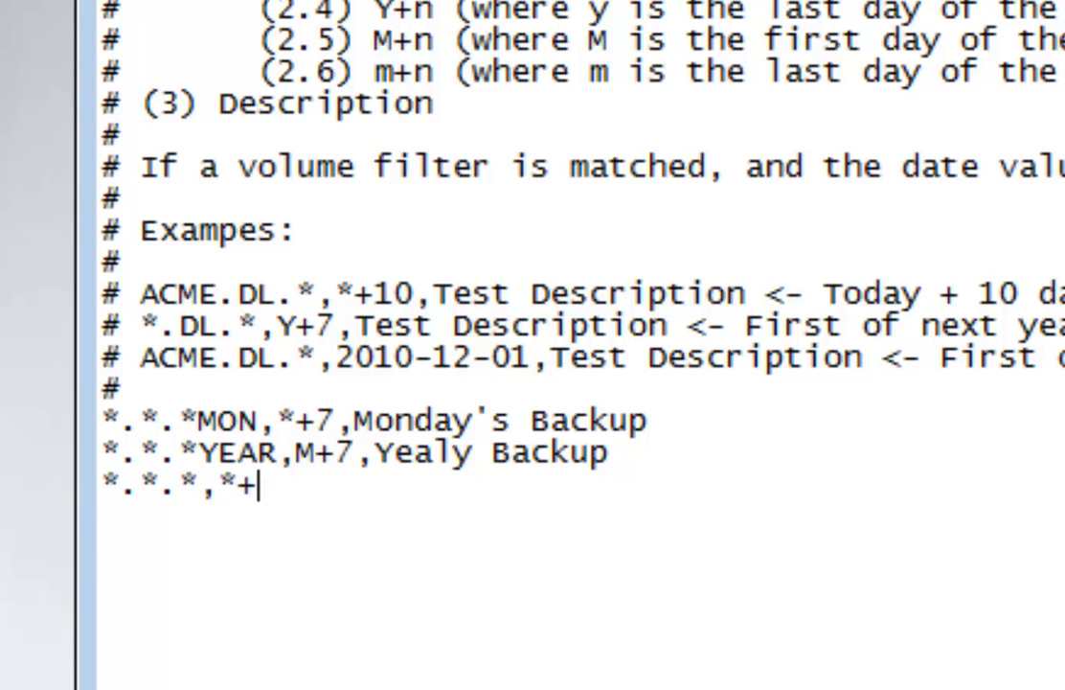
text(20)
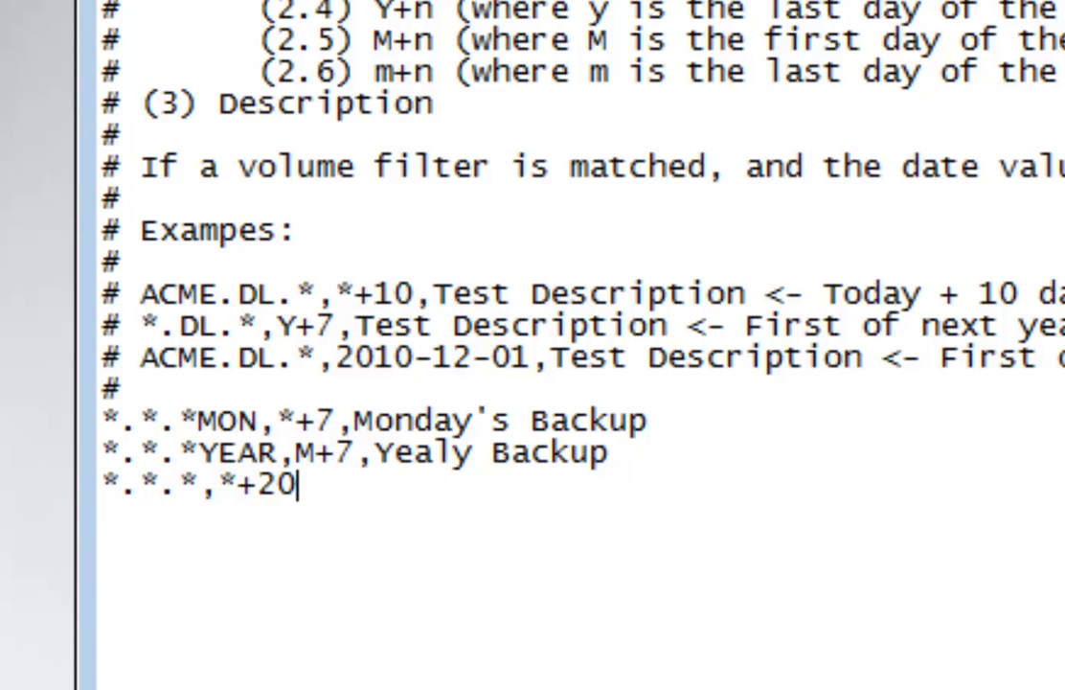
text(.,)
key(BackSpace)
key(BackSpace)
text(.)
key(BackSpace)
text(All)
key(BackSpace)
key(BackSpace)
key(BackSpace)
key(BackSpace)
text(,)
key(BackSpace)
text(Al)
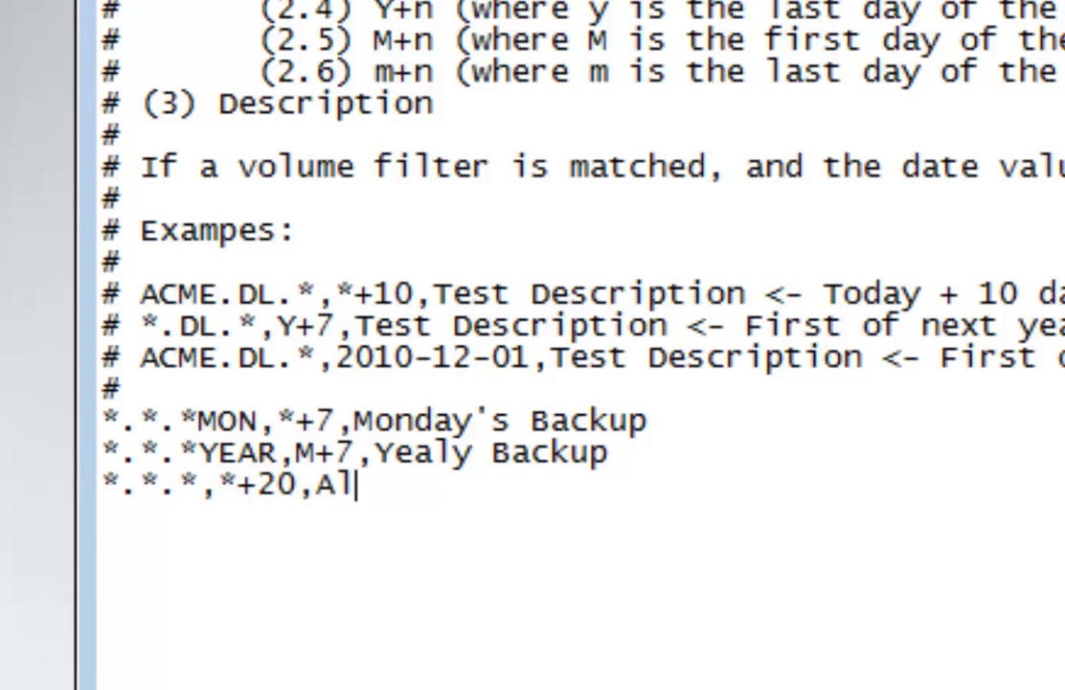
text(l other backups)
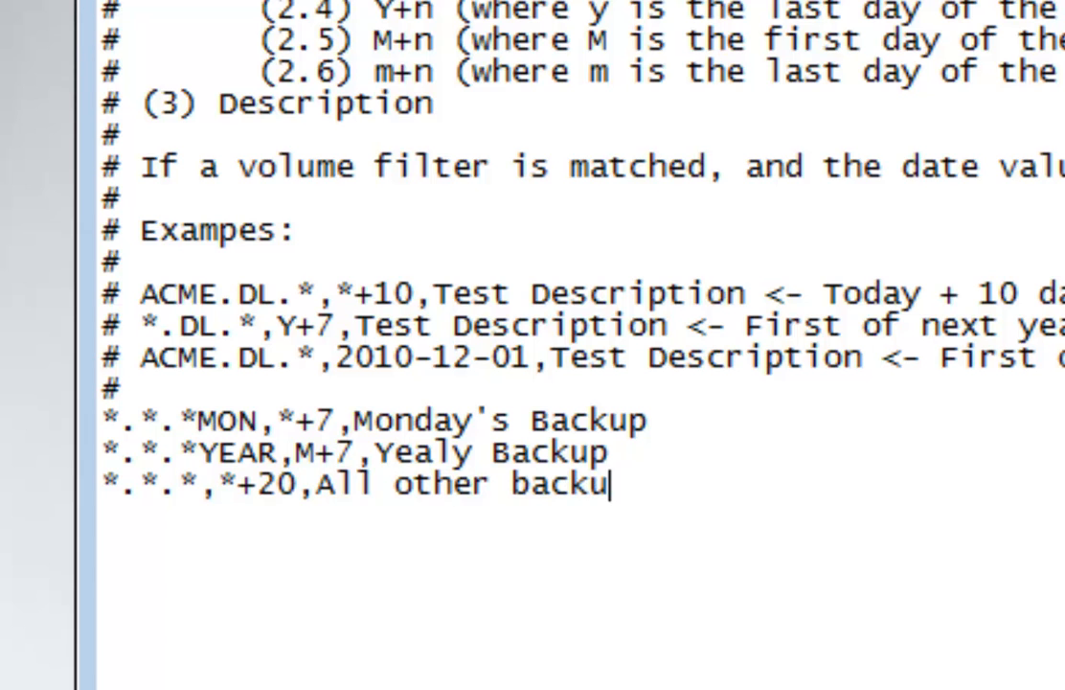